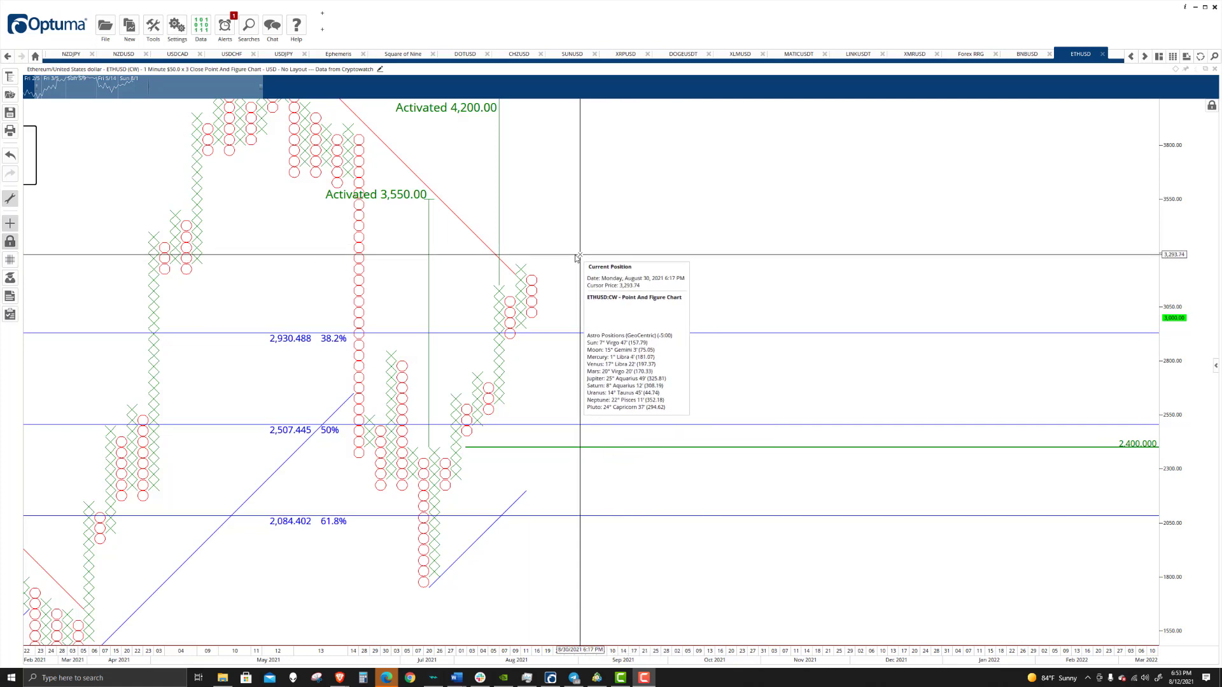
Step: Zoom and pan the ETHUSD chart to frame the latest columns between about 2,400 and 3,550
scroll(635, 323, up, 2)
scroll(635, 323, down, 3)
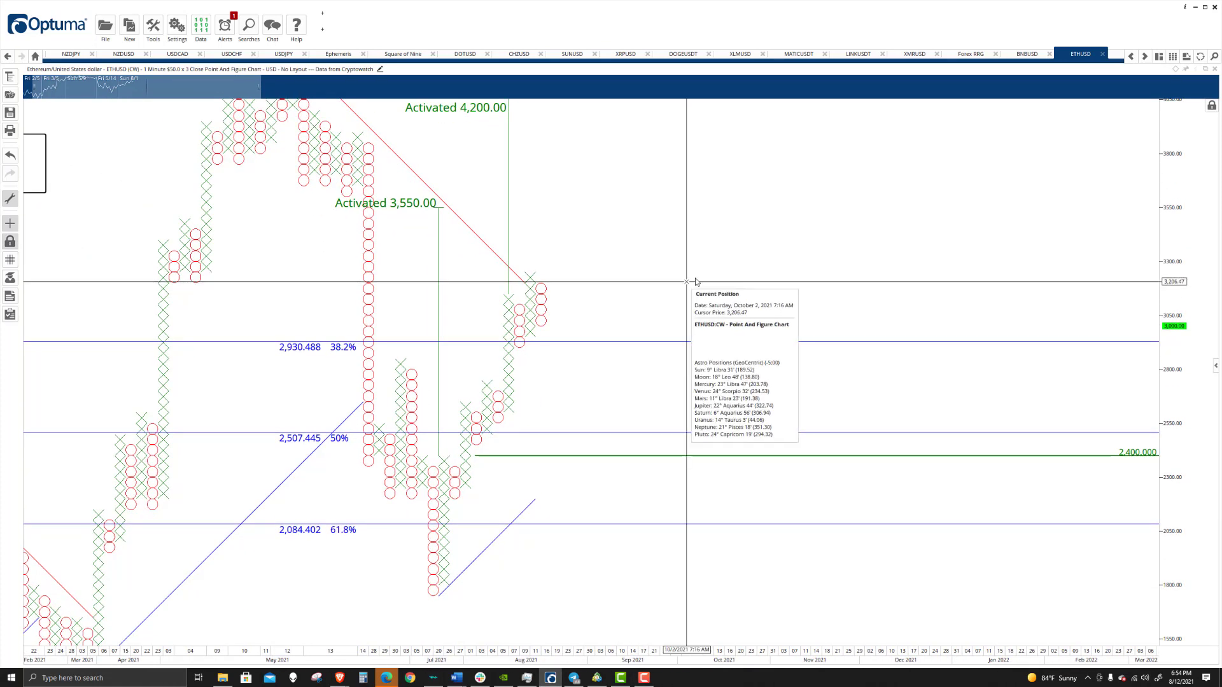
drag(696, 279, 609, 351)
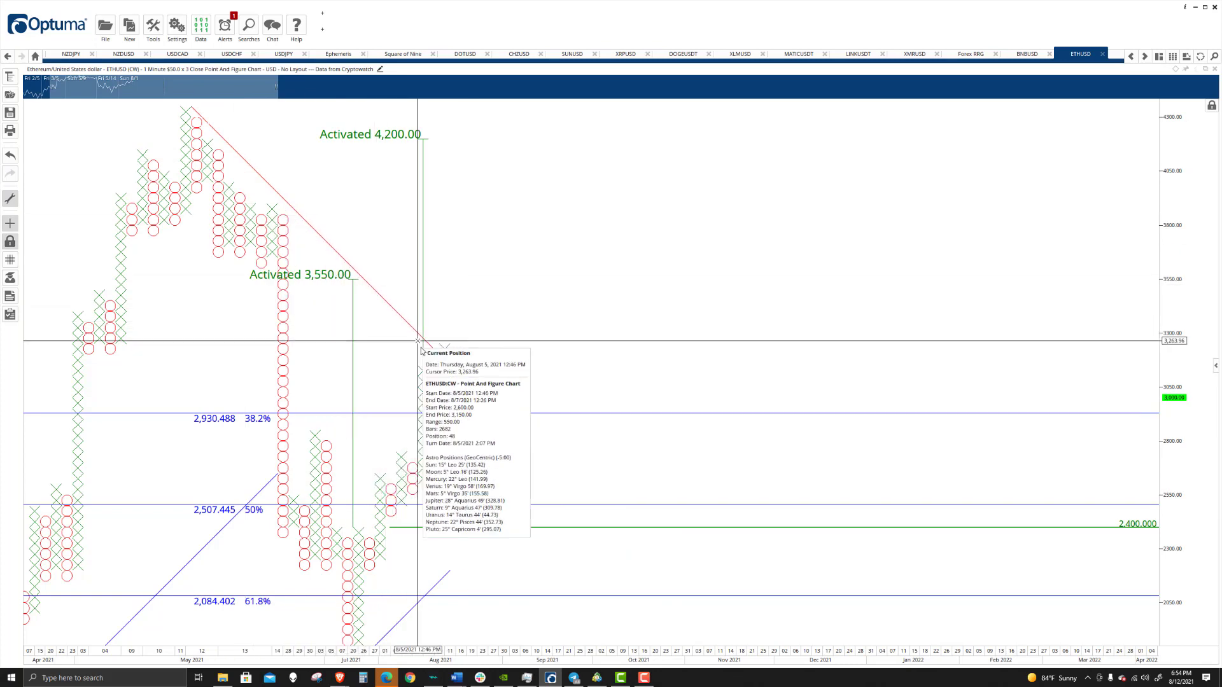
drag(605, 571, 599, 488)
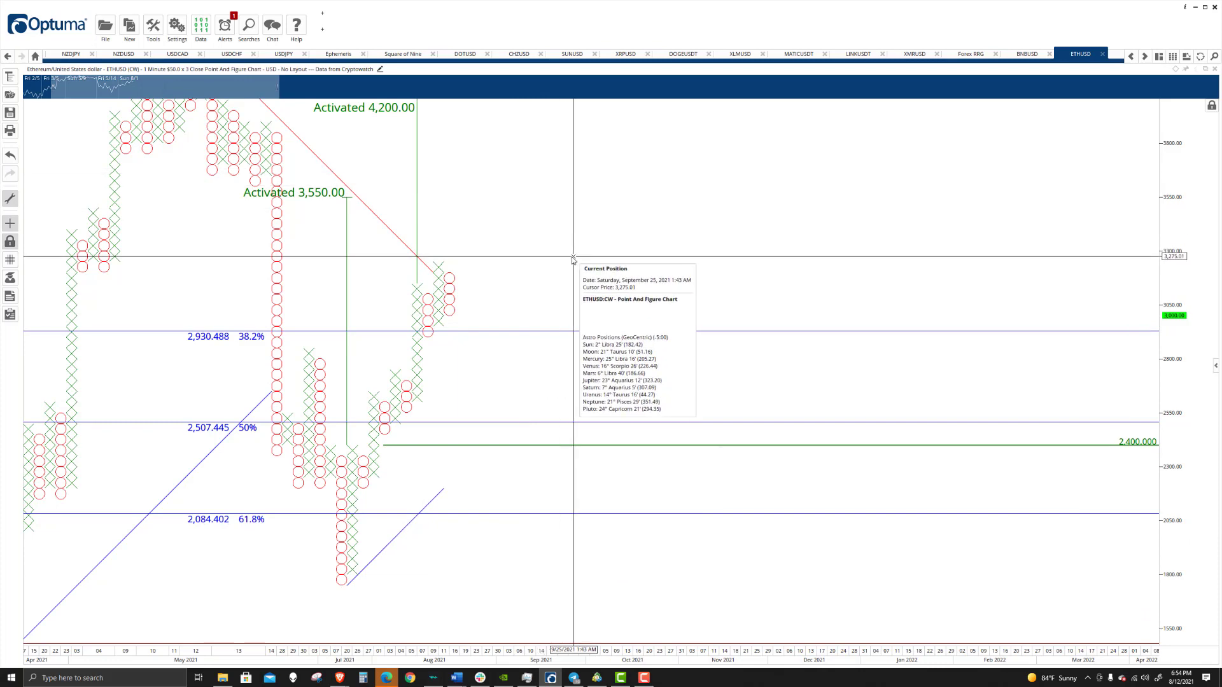
scroll(581, 291, up, 4)
drag(581, 291, 605, 277)
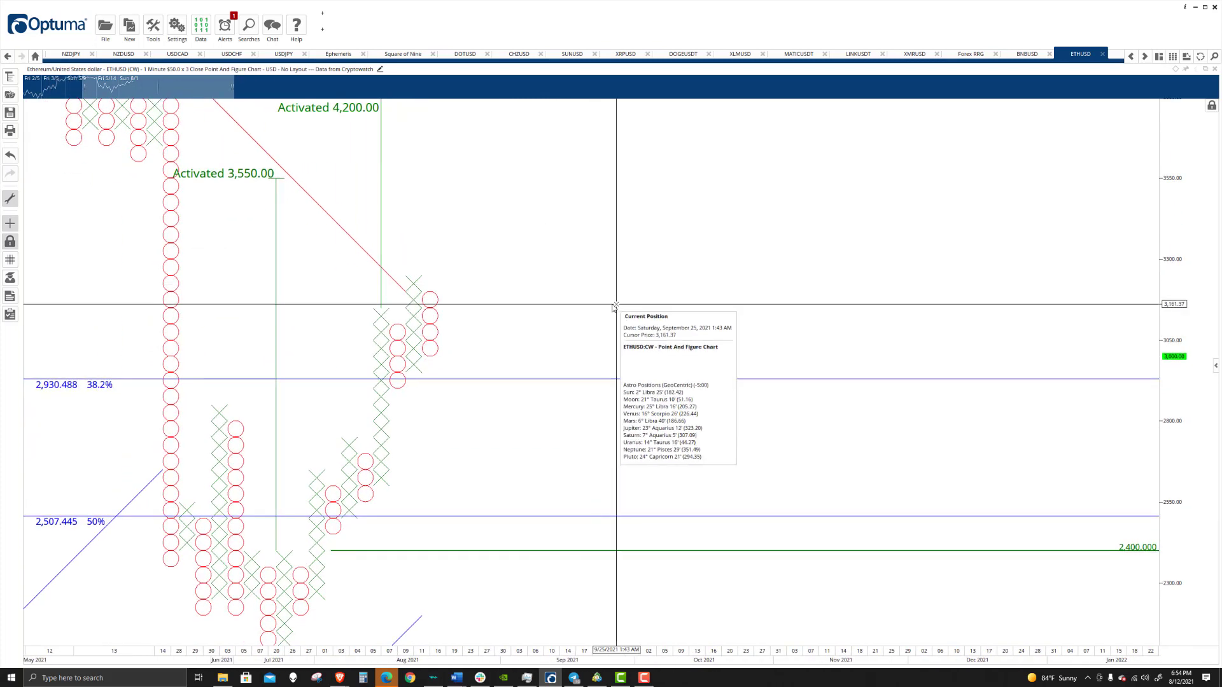
Step: Turn on Show Grid in the point-and-figure chart's Workbook properties
click(9, 77)
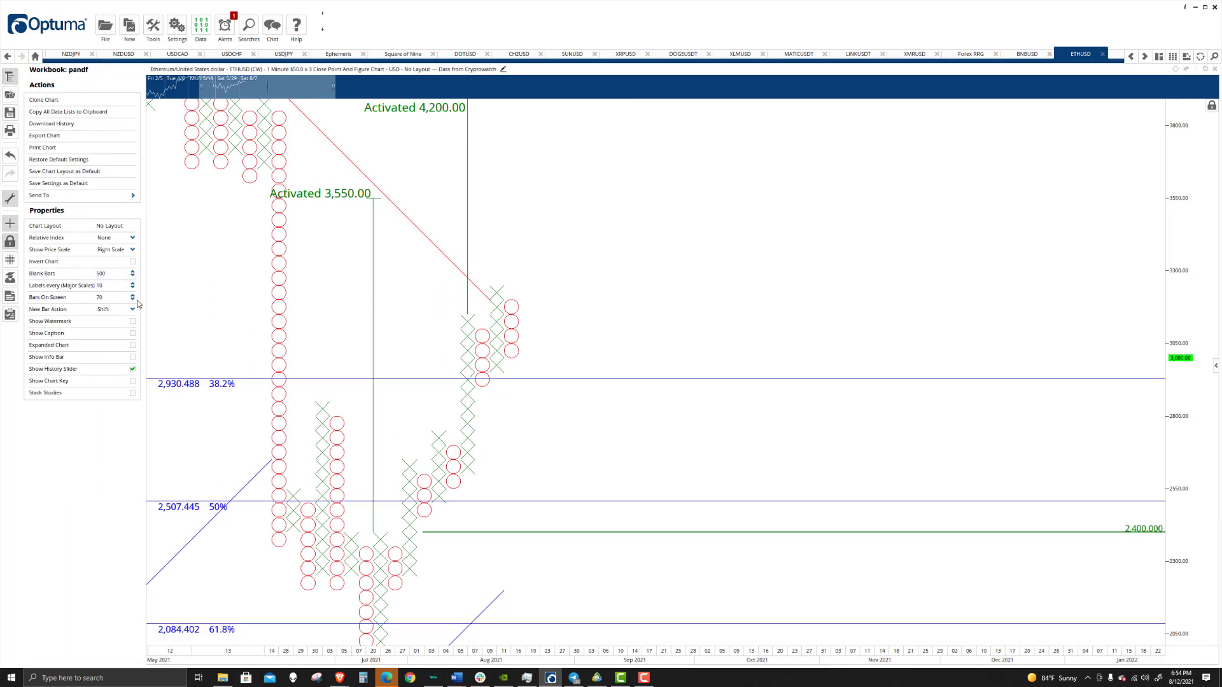
click(279, 336)
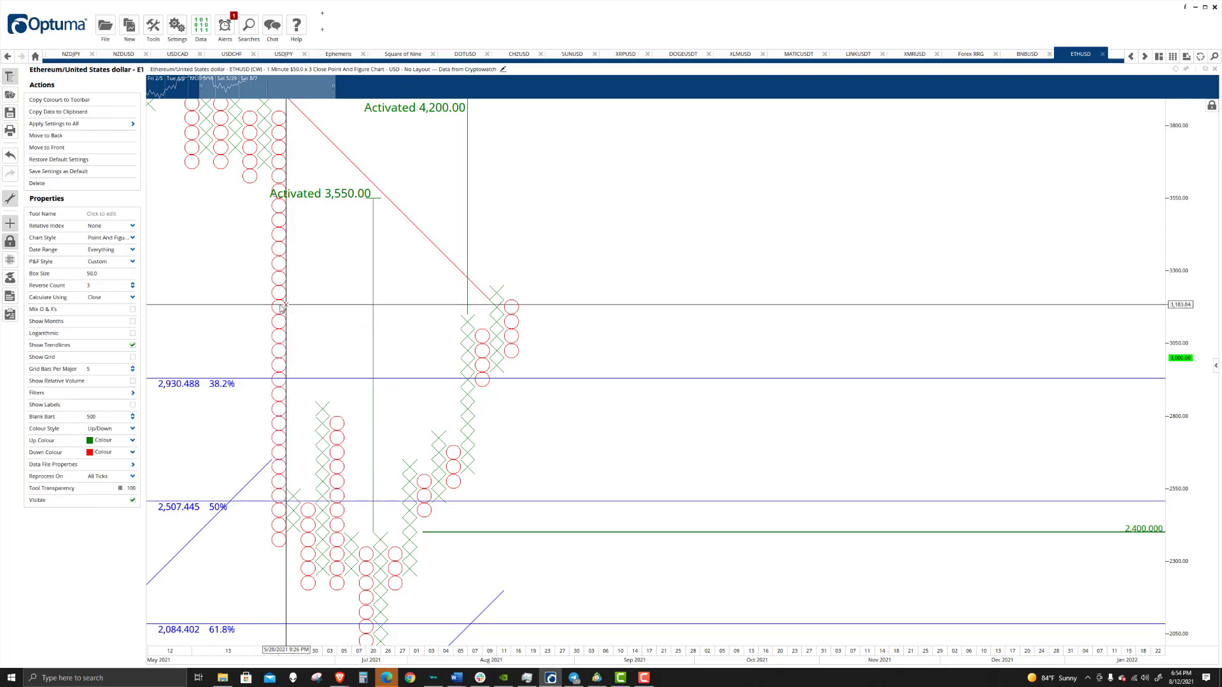
click(134, 359)
Step: Reframe the recent columns and check the existing vertical target
scroll(655, 318, up, 3)
drag(628, 289, 648, 306)
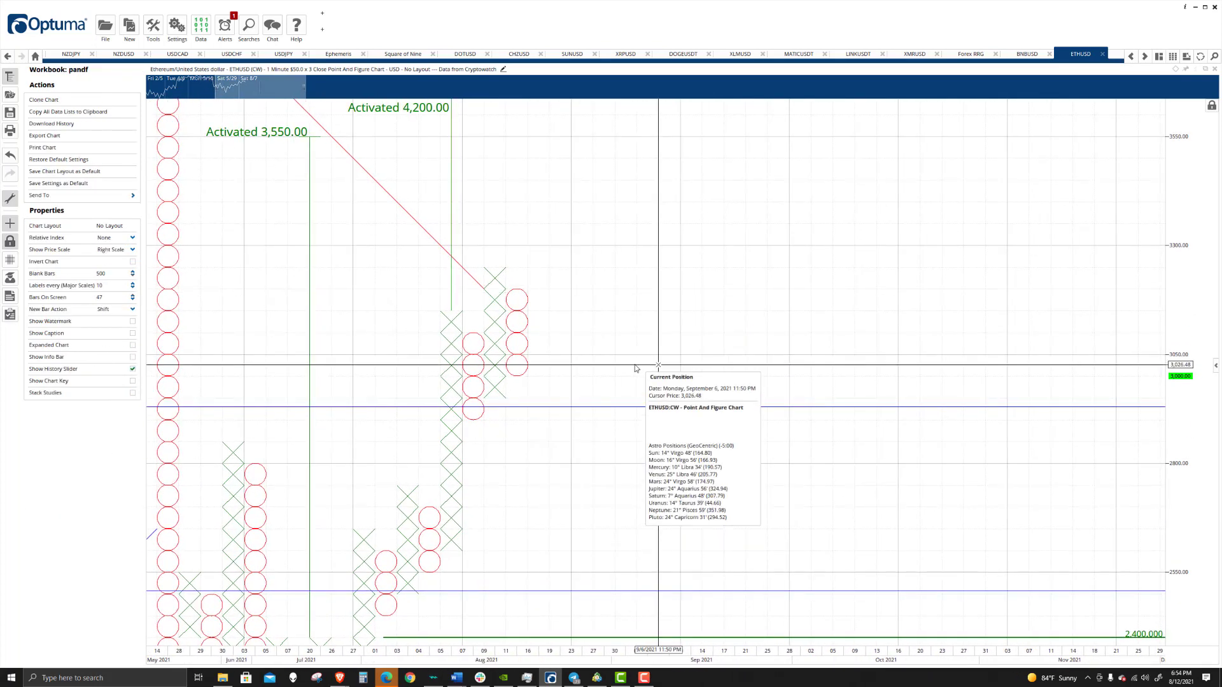
scroll(659, 307, down, 1)
scroll(658, 308, down, 2)
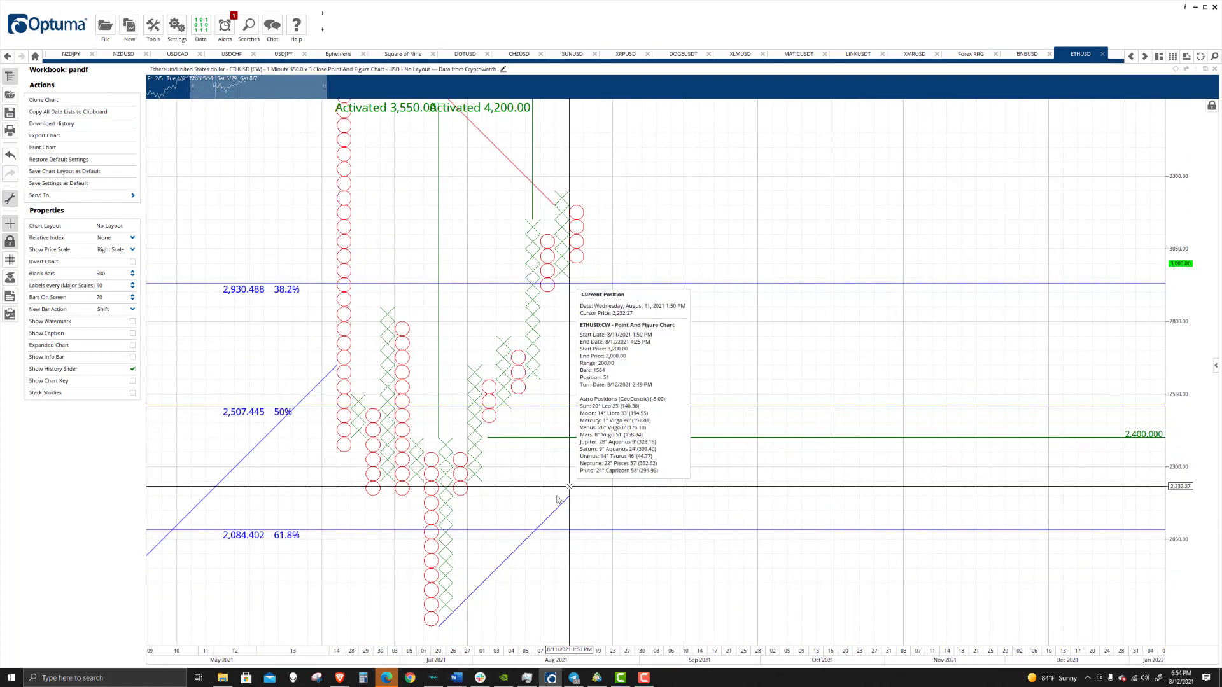
click(1013, 438)
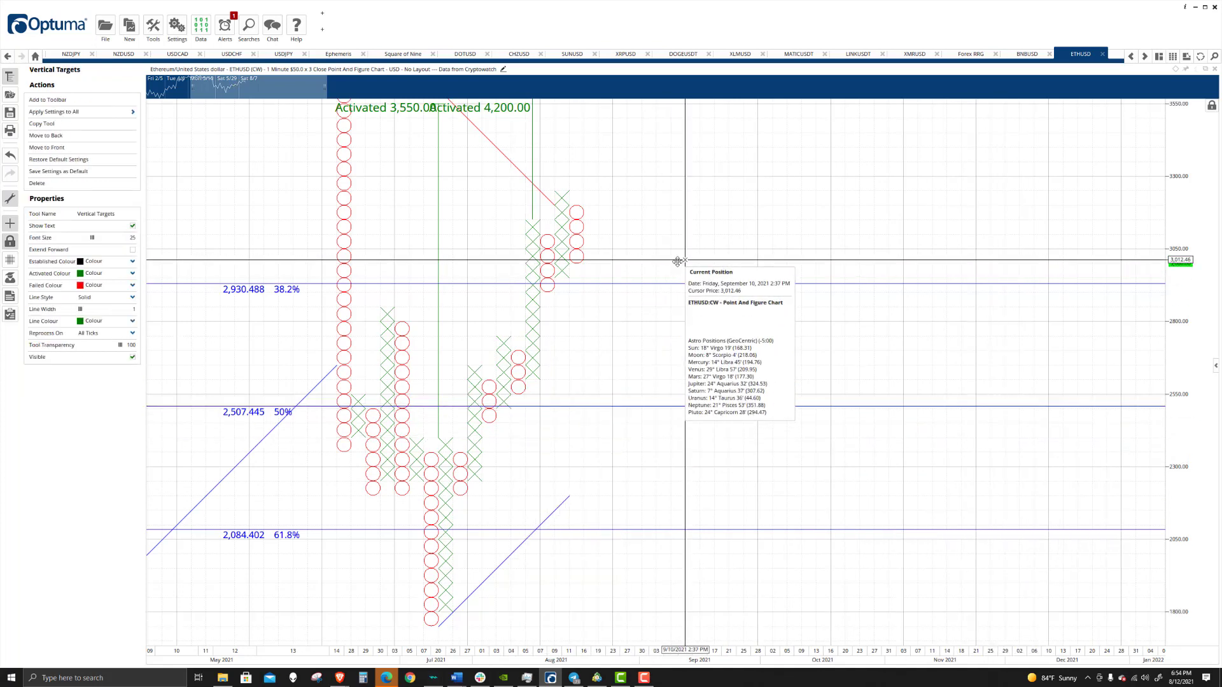
drag(679, 278, 605, 372)
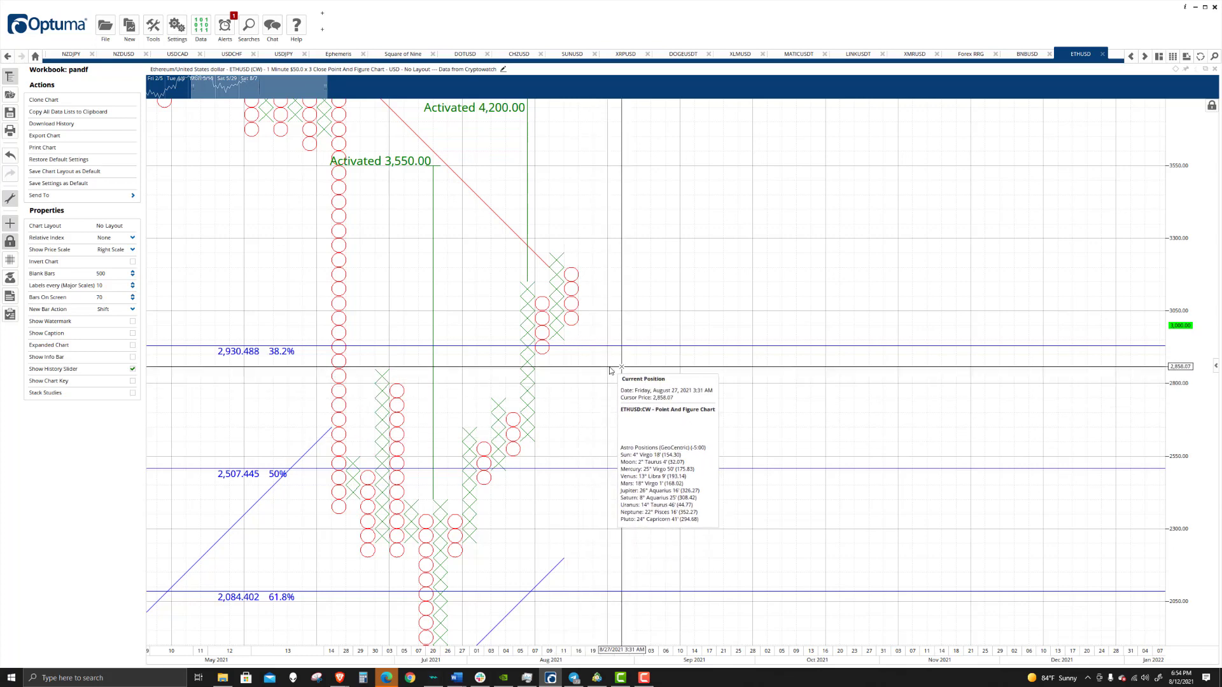
scroll(682, 288, up, 4)
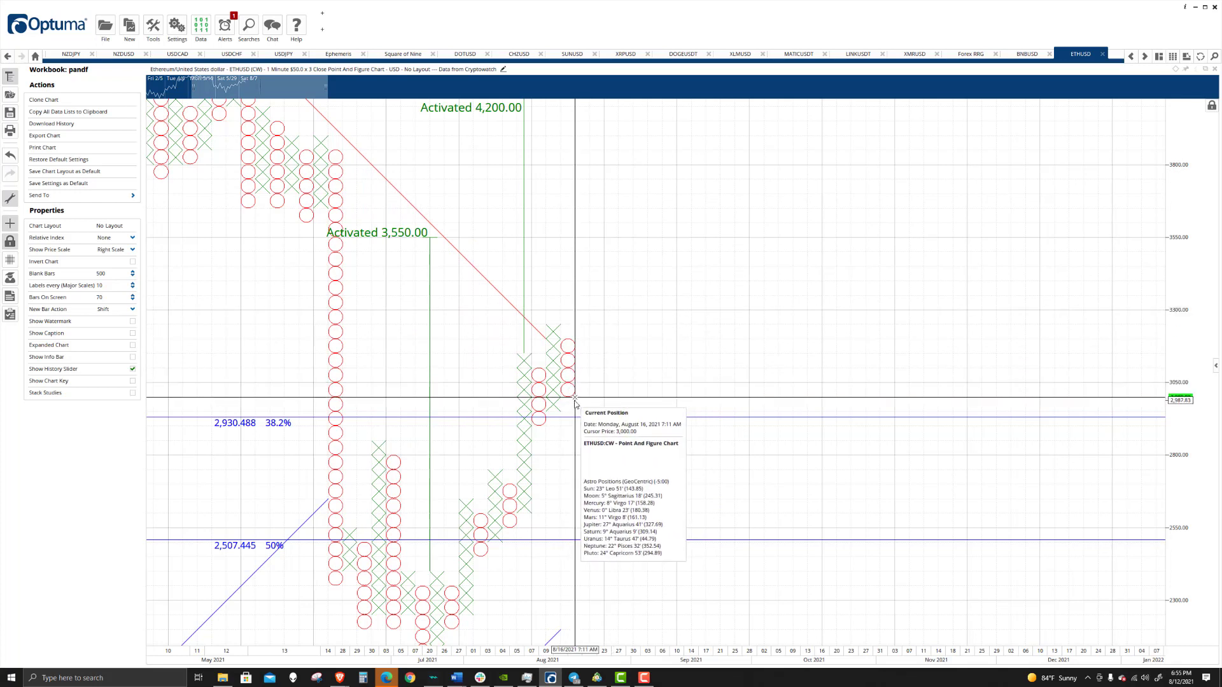
Step: Add a Text Box near the 3,300 level reading 'Buy Stop @ $3,300'
right_click(580, 312)
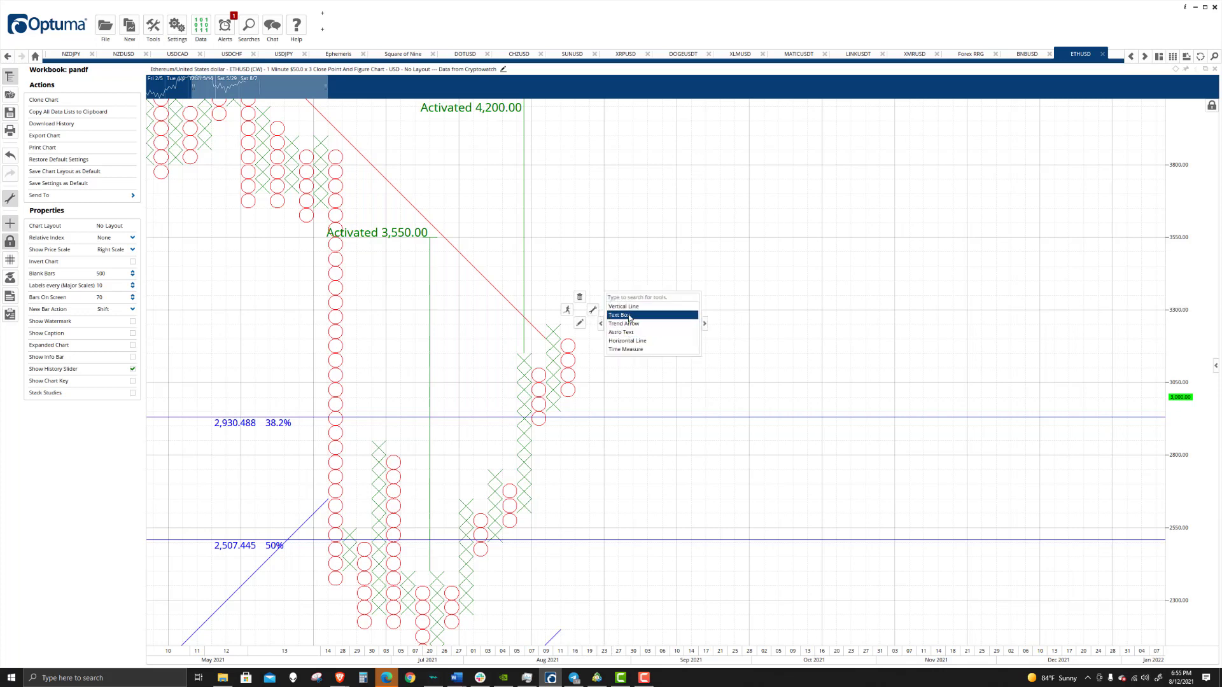
text(text)
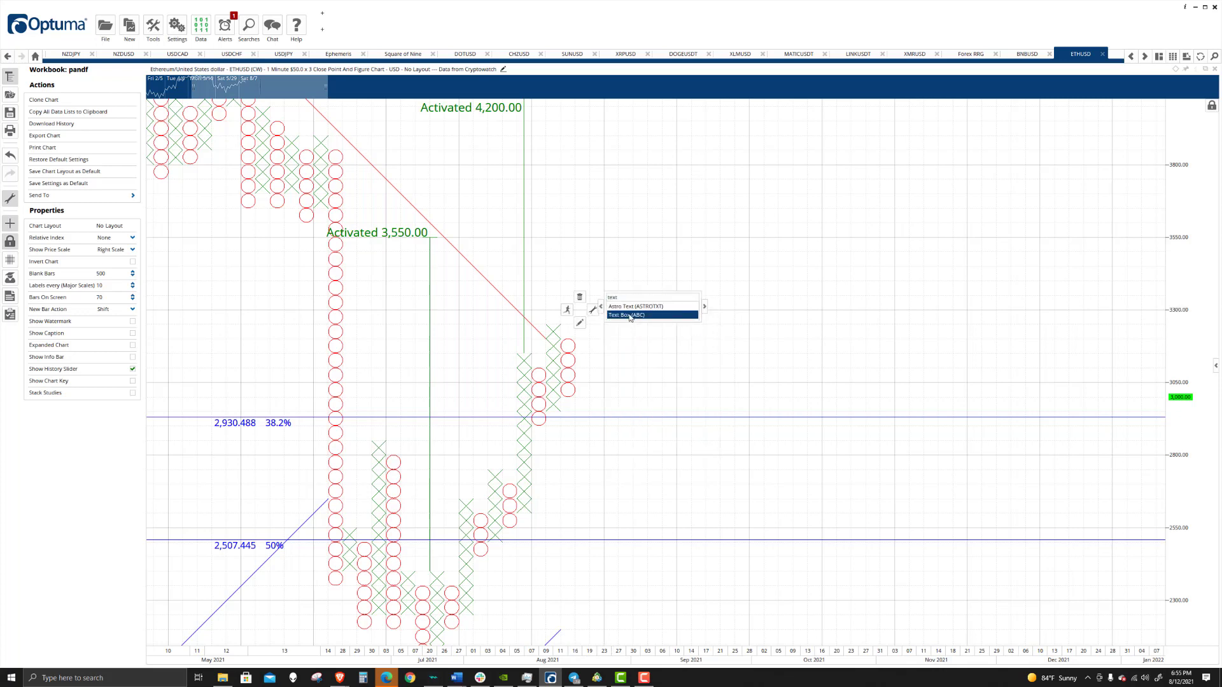
click(630, 316)
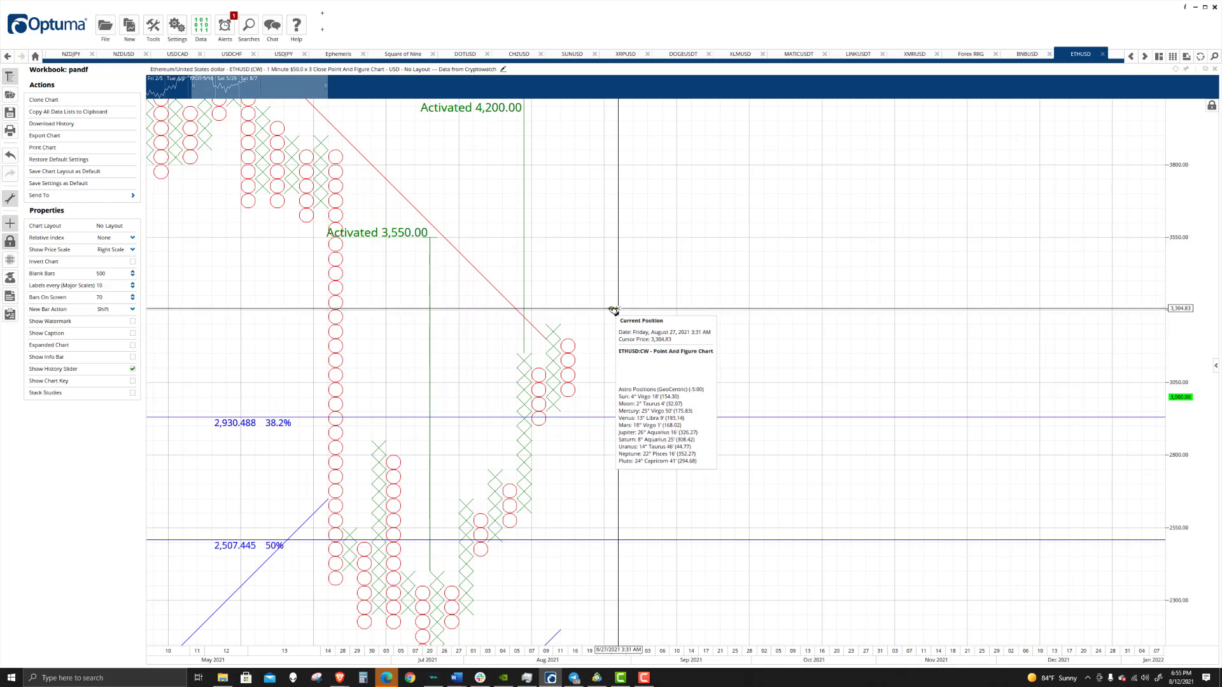
click(615, 311)
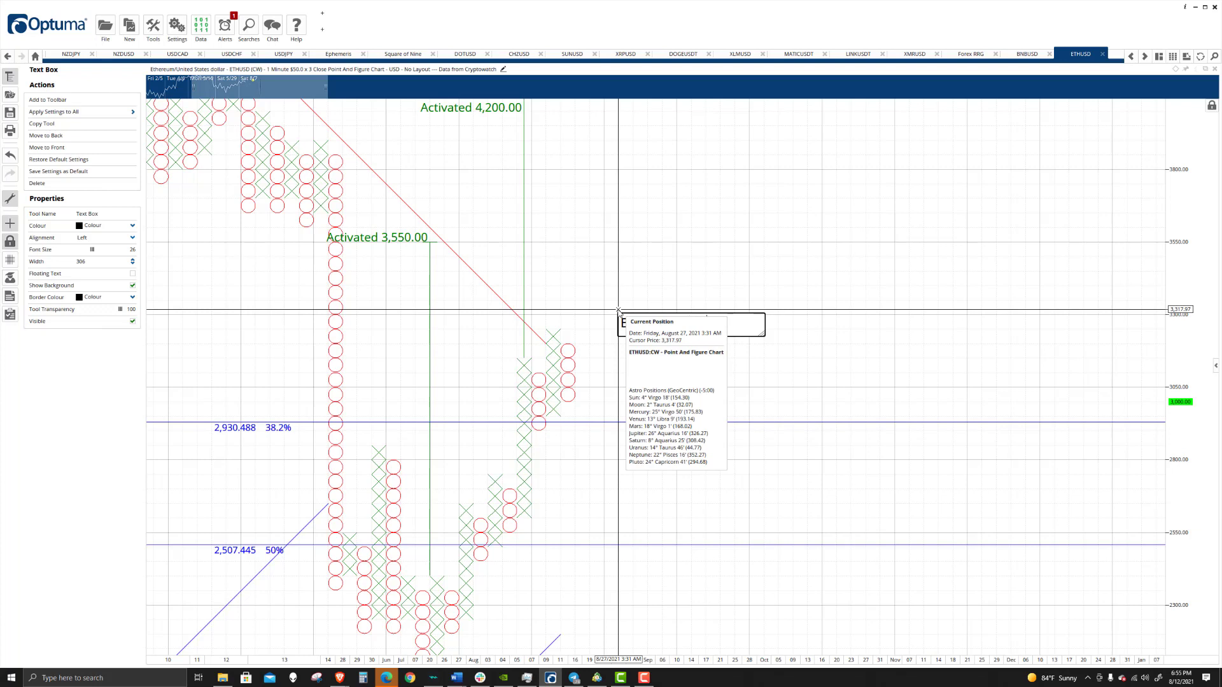
text(Buy Stop @ $3,300)
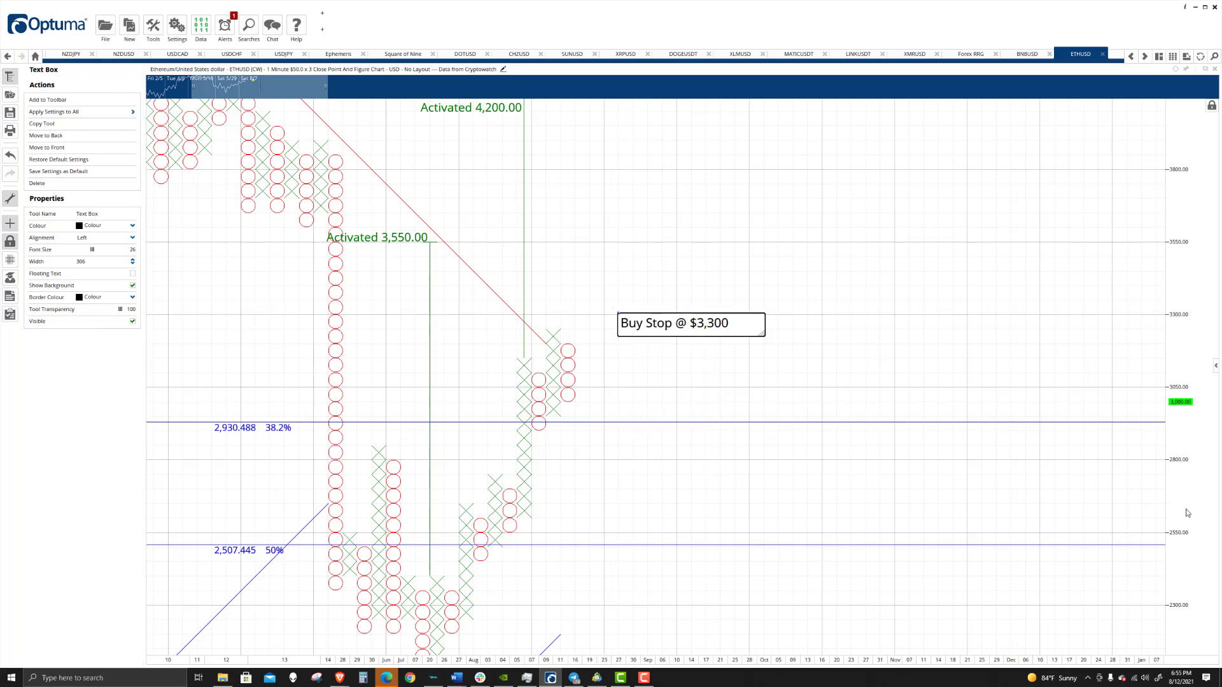
Step: Add a Vertical Target on the latest rising column, established at 3,800.00
right_click(707, 455)
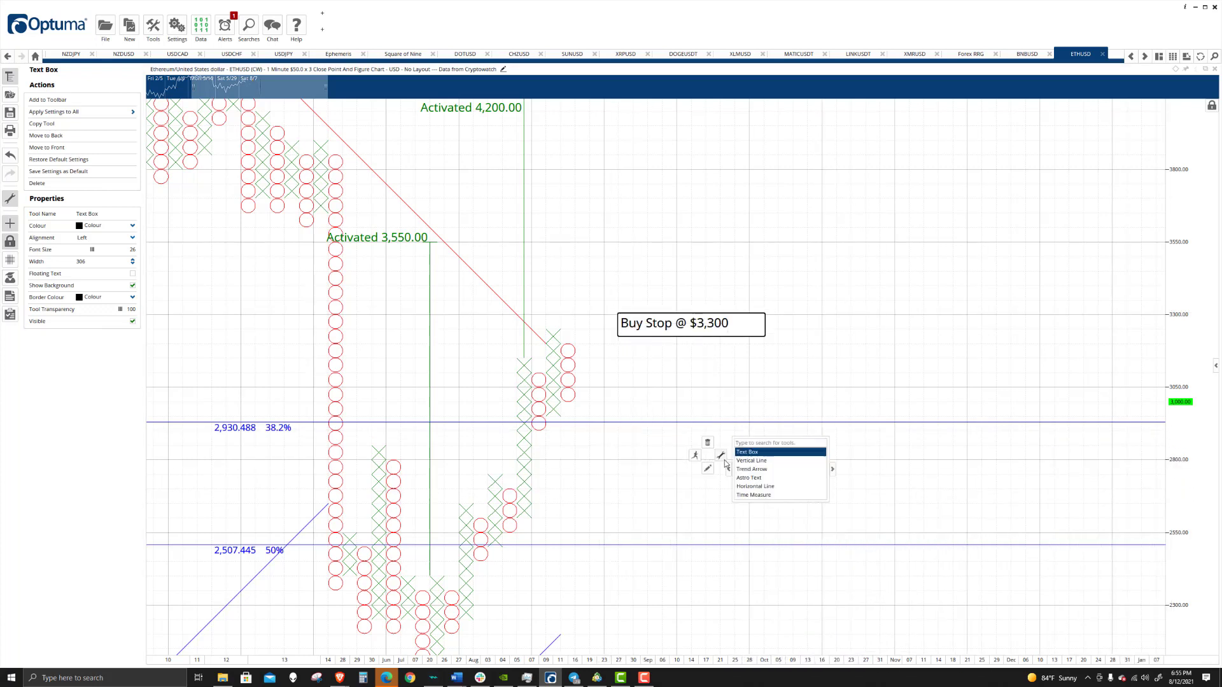
text(ver)
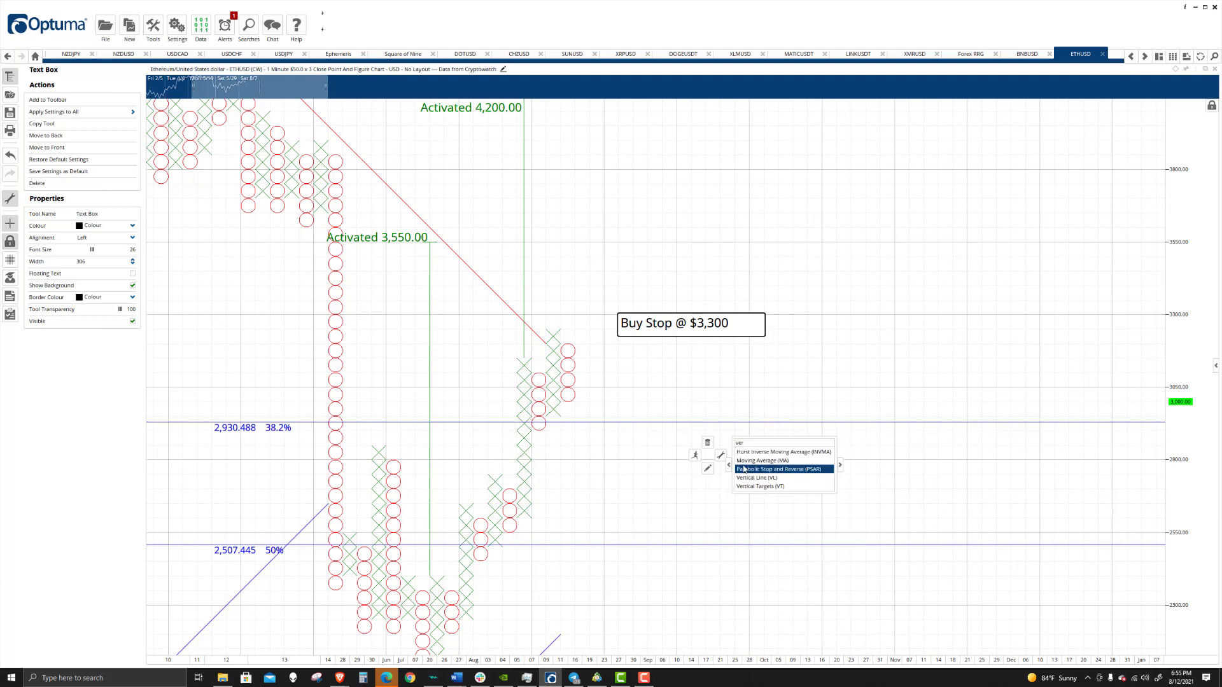
click(764, 486)
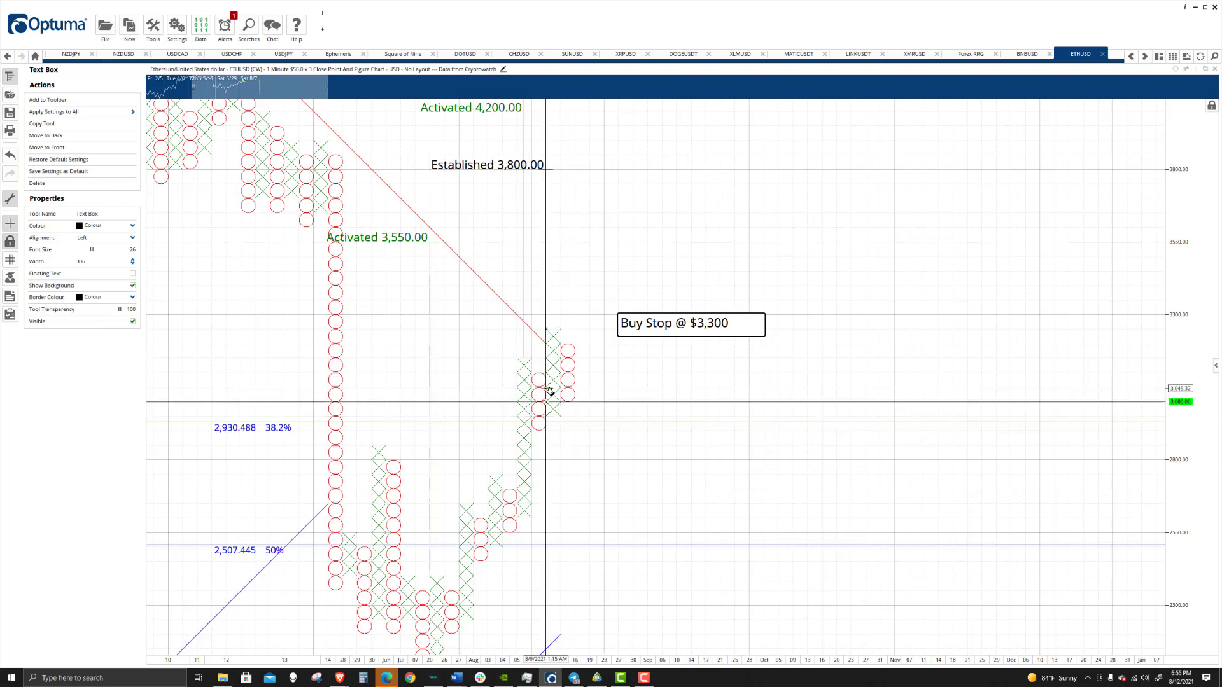
click(547, 390)
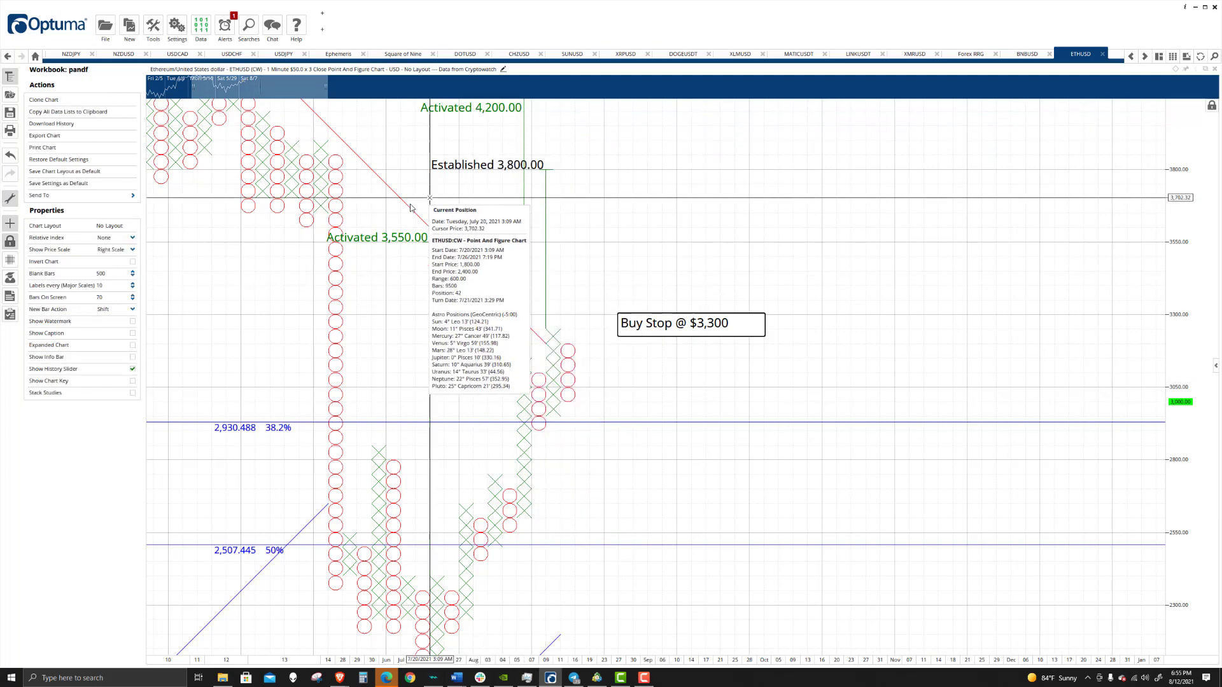
Step: Edit the Buy Stop note to add the lines 'PT @ $3,800' and 'aug 12'
click(439, 164)
click(457, 113)
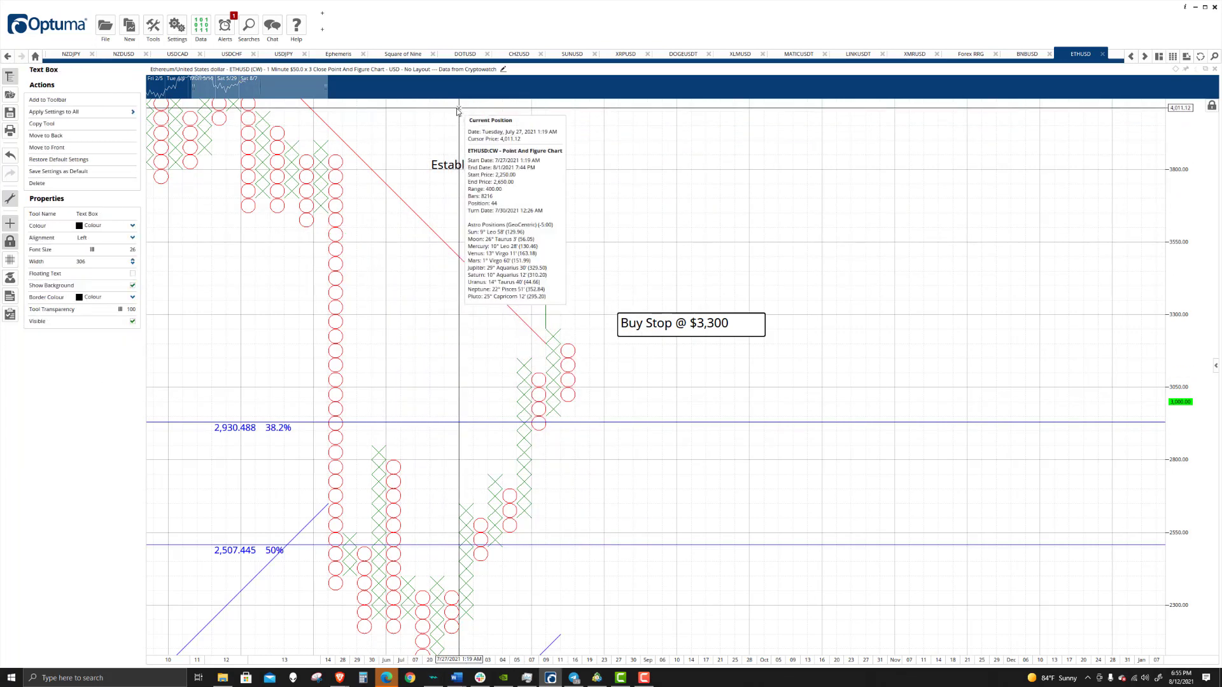
click(721, 325)
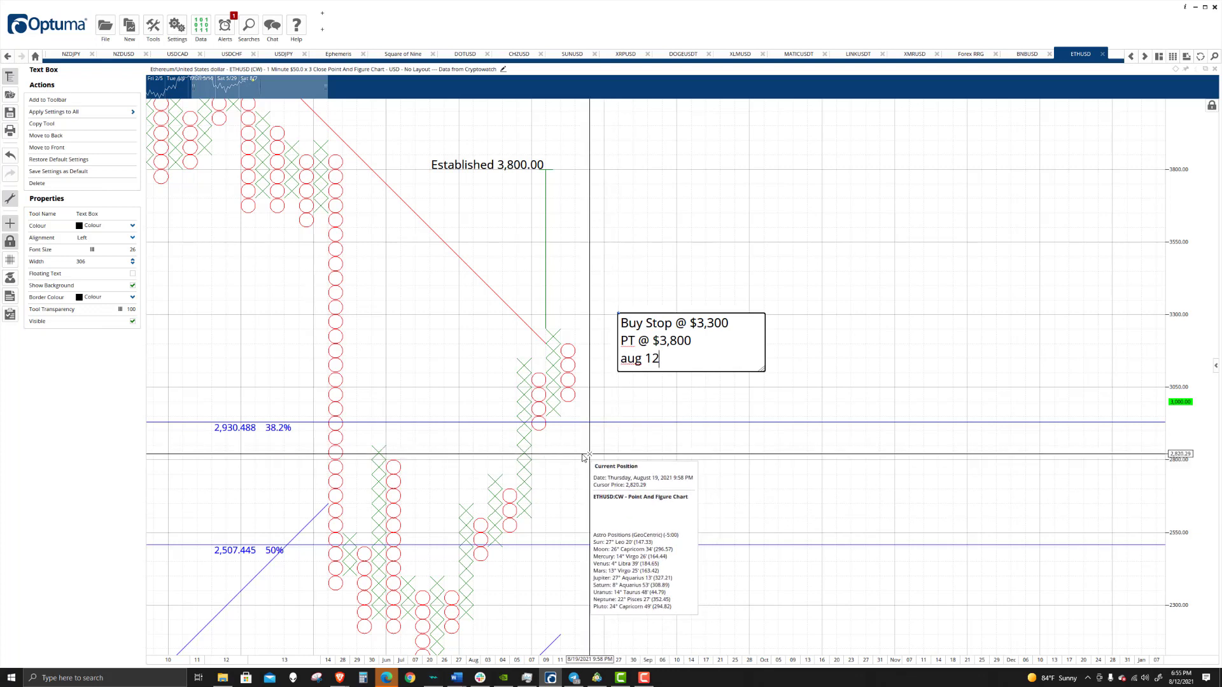
Step: Draw a Fibonacci Retracement from the August high to the July low
click(583, 456)
scroll(570, 413, down, 5)
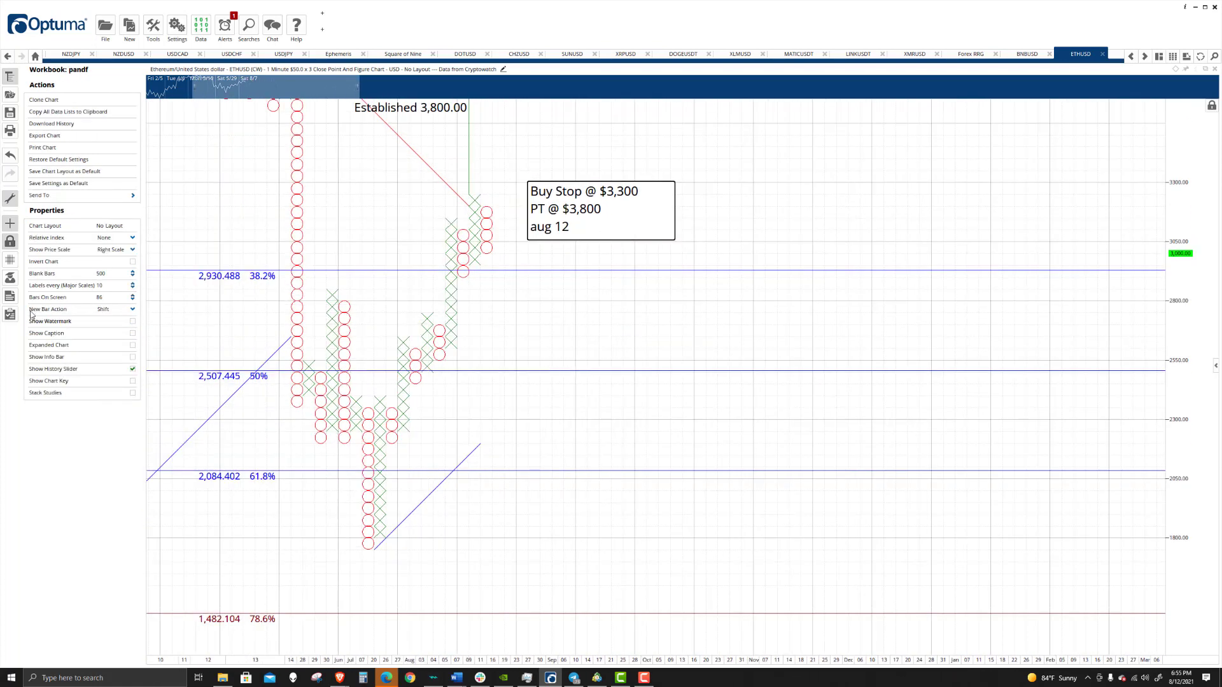
right_click(397, 259)
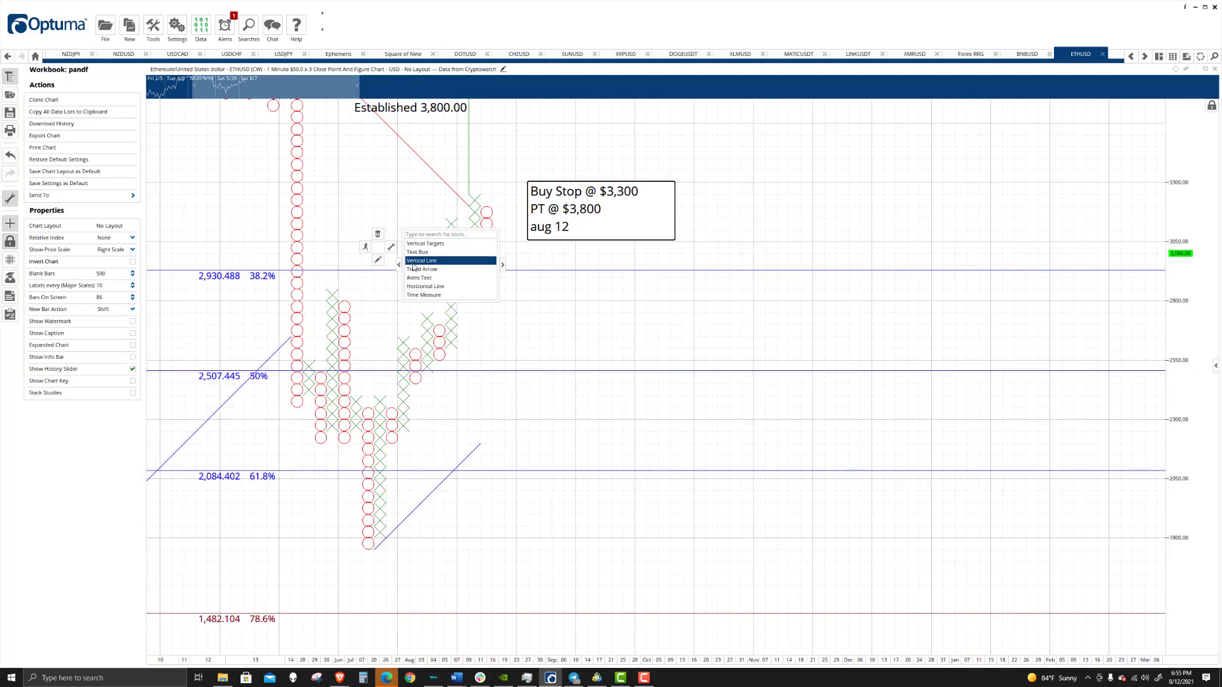
text(fib)
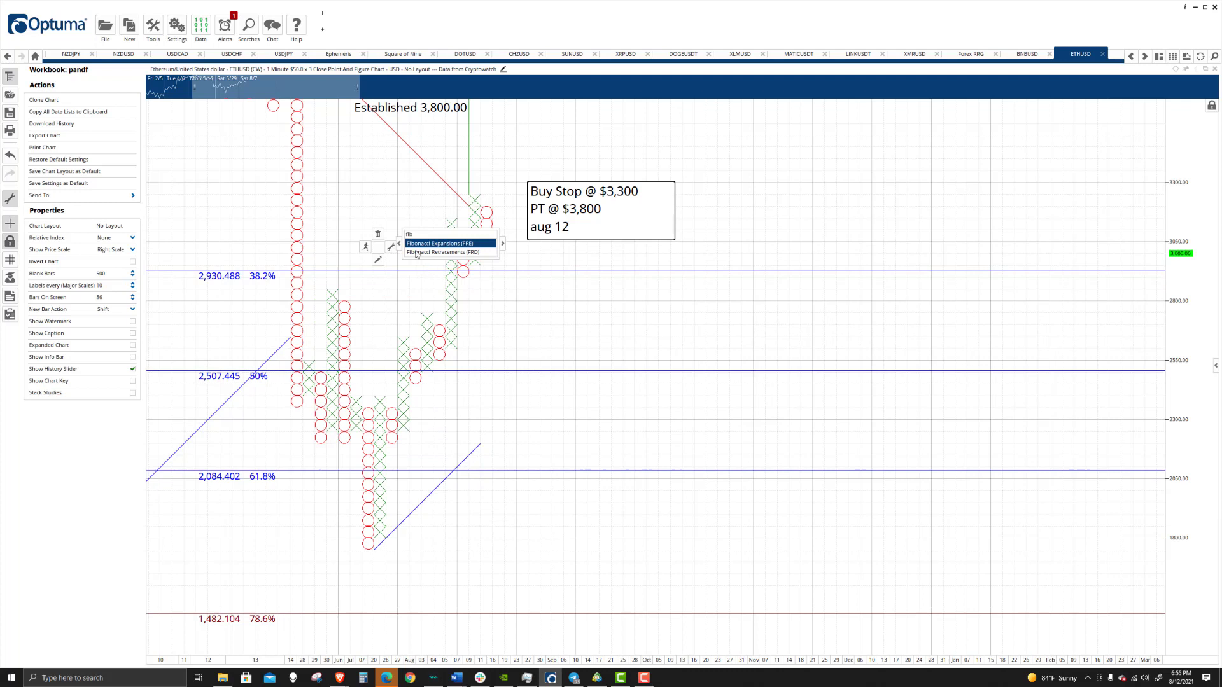
click(426, 253)
mouse_move(480, 194)
mouse_down()
mouse_move(492, 355)
mouse_move(396, 579)
mouse_move(385, 541)
mouse_up()
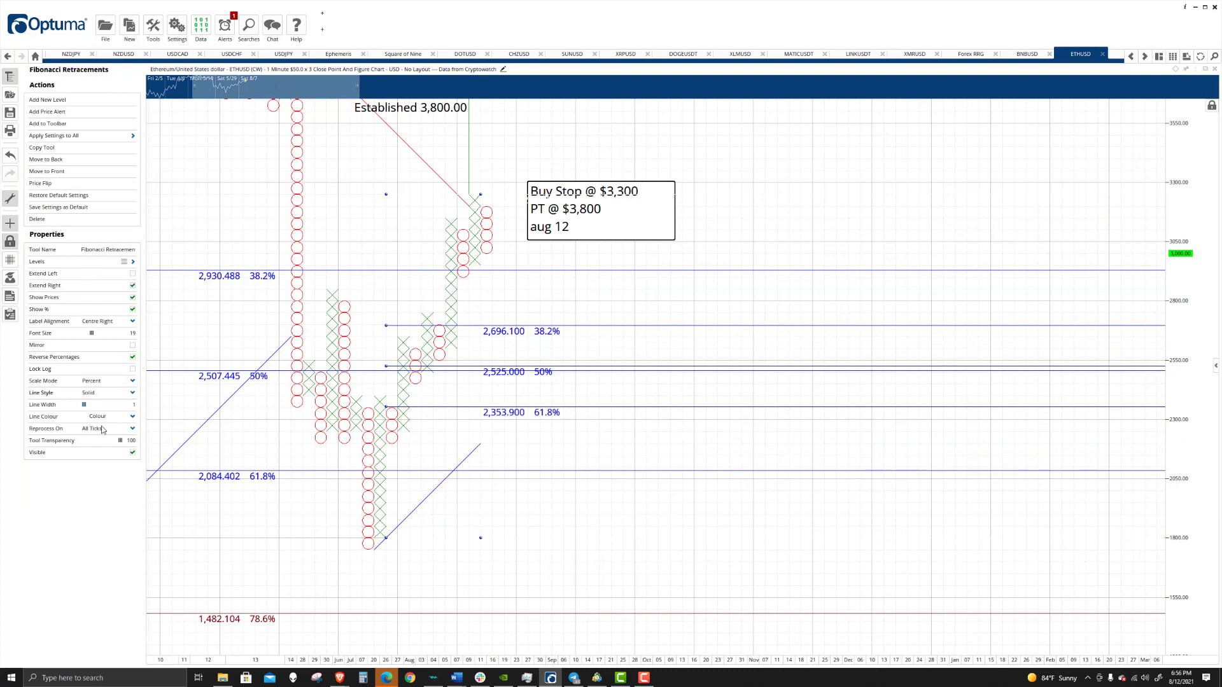
click(731, 627)
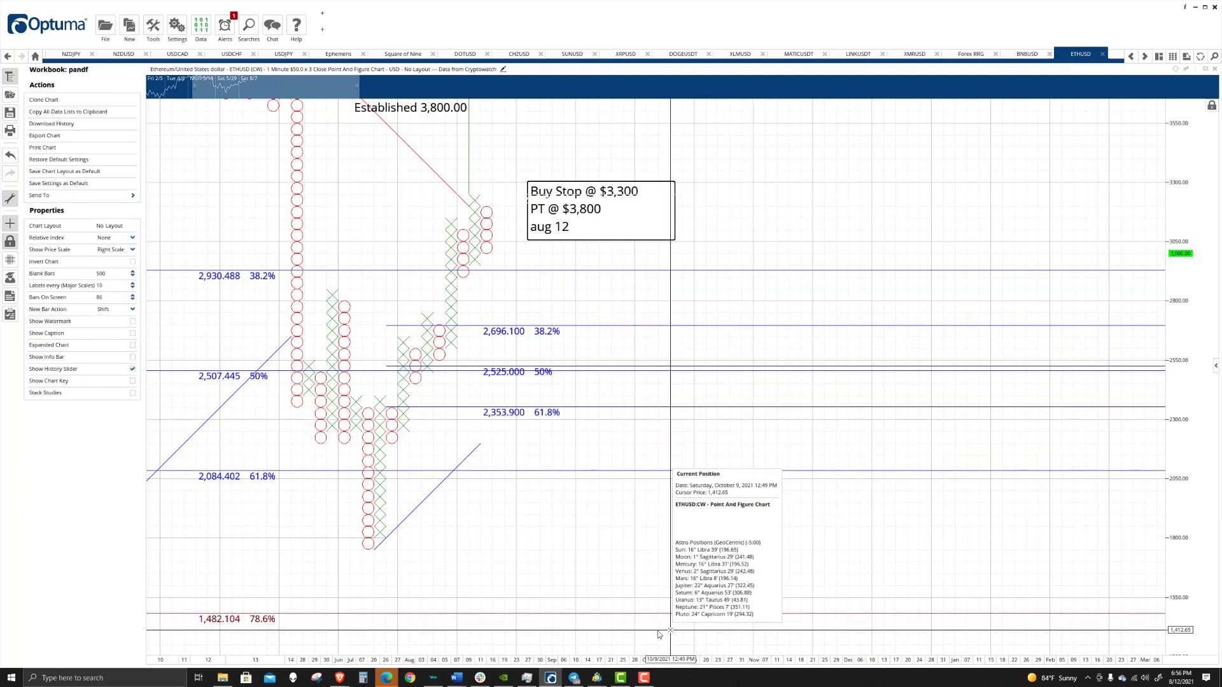
Step: Delete the older retracement with its 2,930.488 and 2,507.445 levels
click(229, 371)
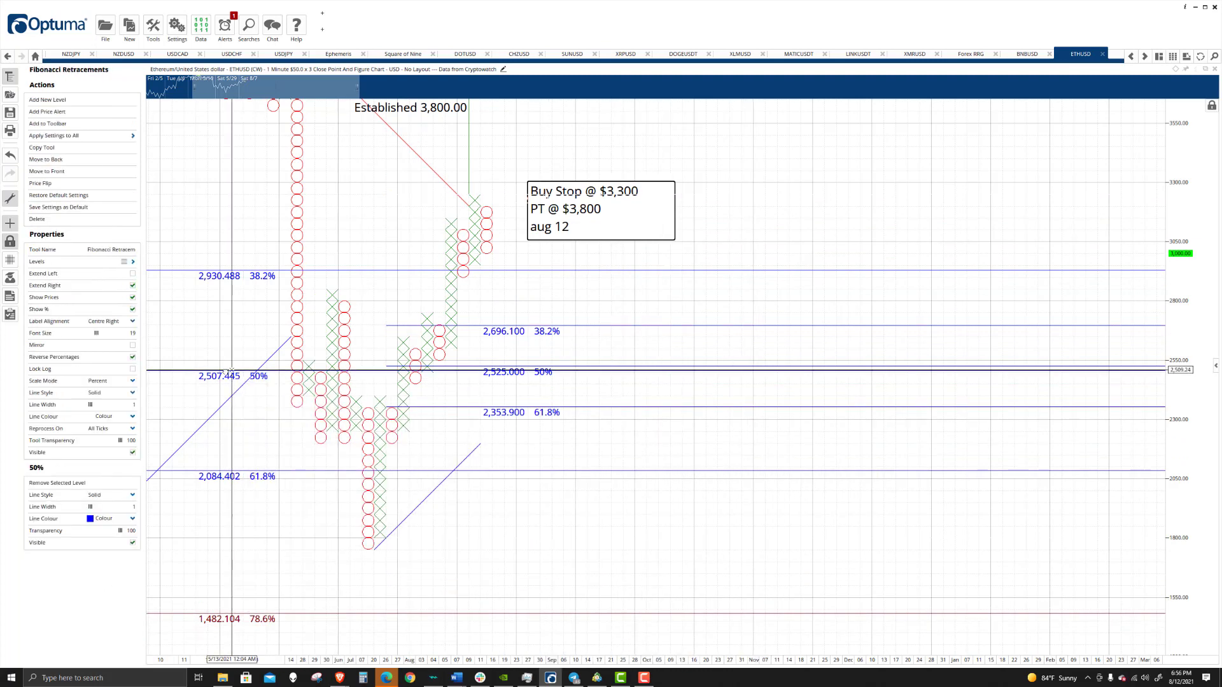
key(Delete)
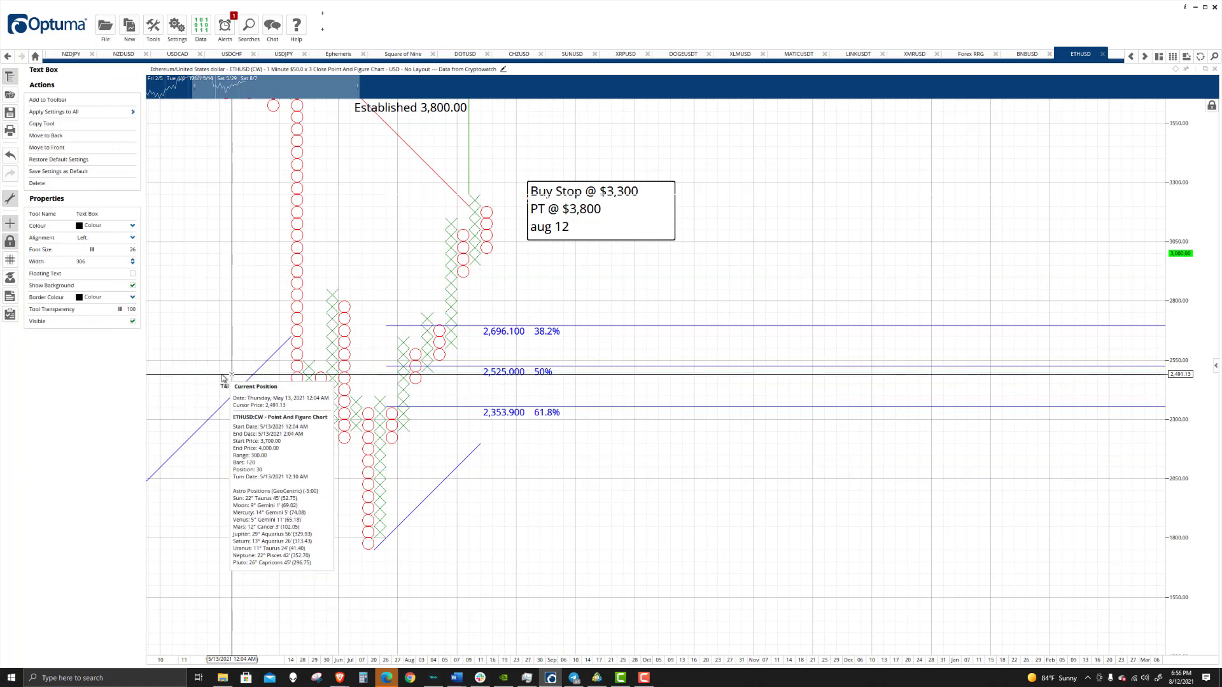
scroll(510, 291, up, 3)
click(502, 285)
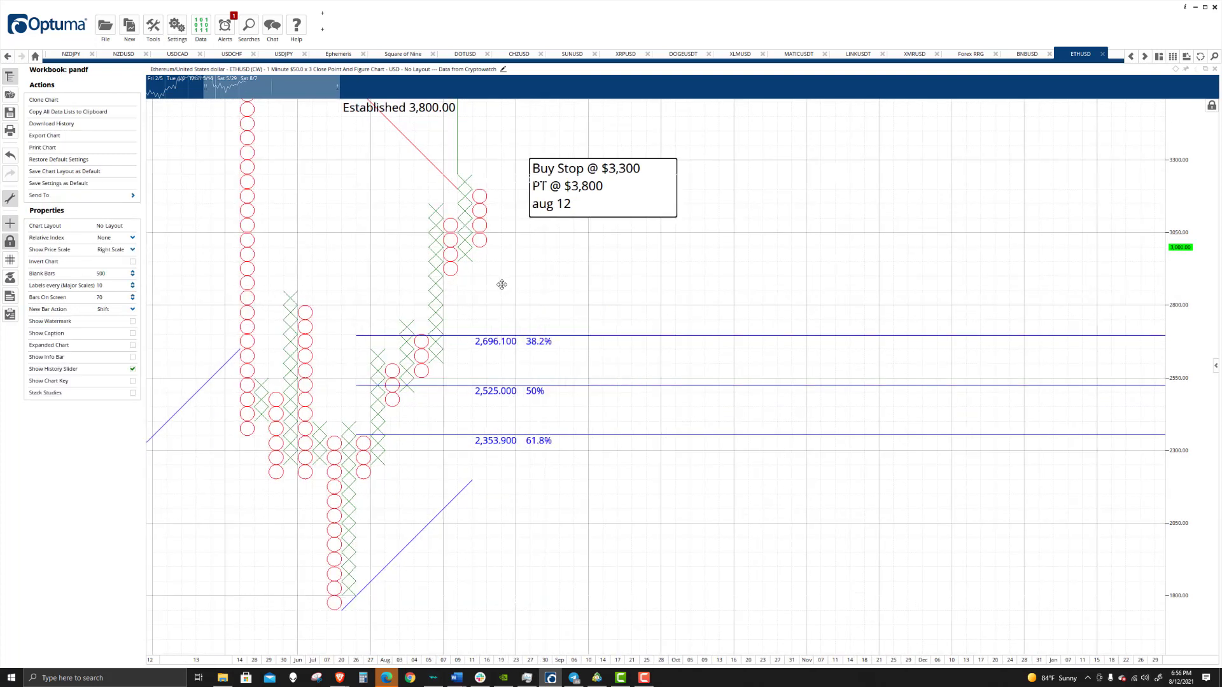